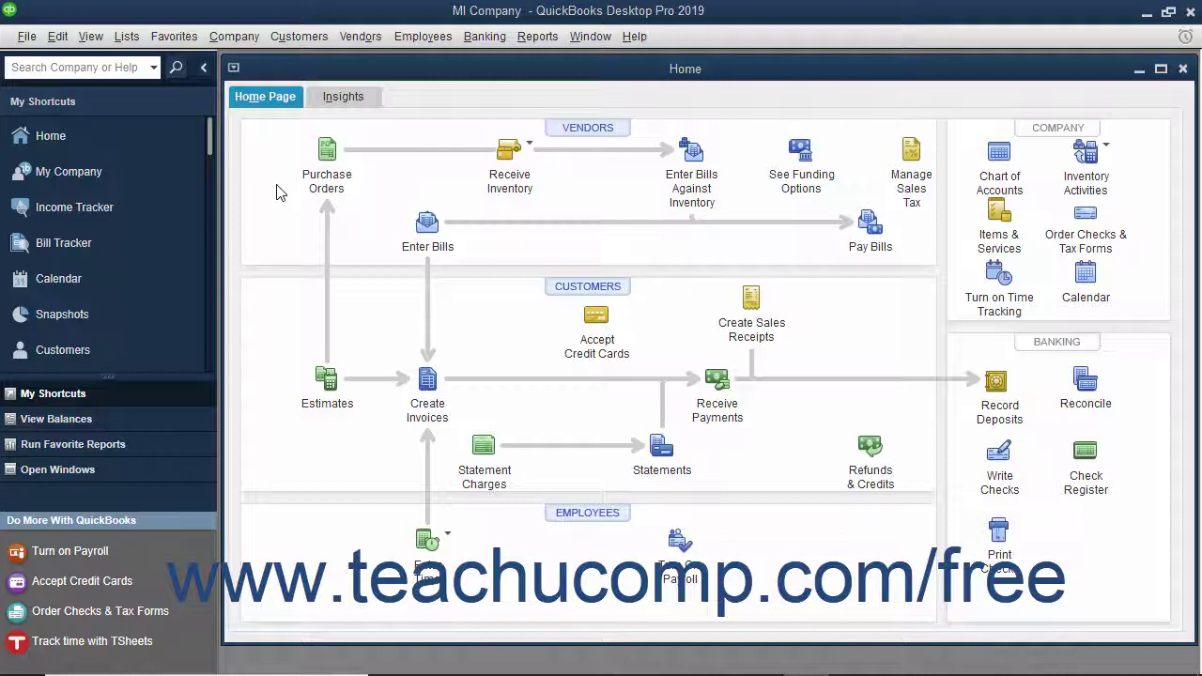
Start Set Up Users from the Company menu's Set Up Users and Passwords submenu.
left_click(256, 42)
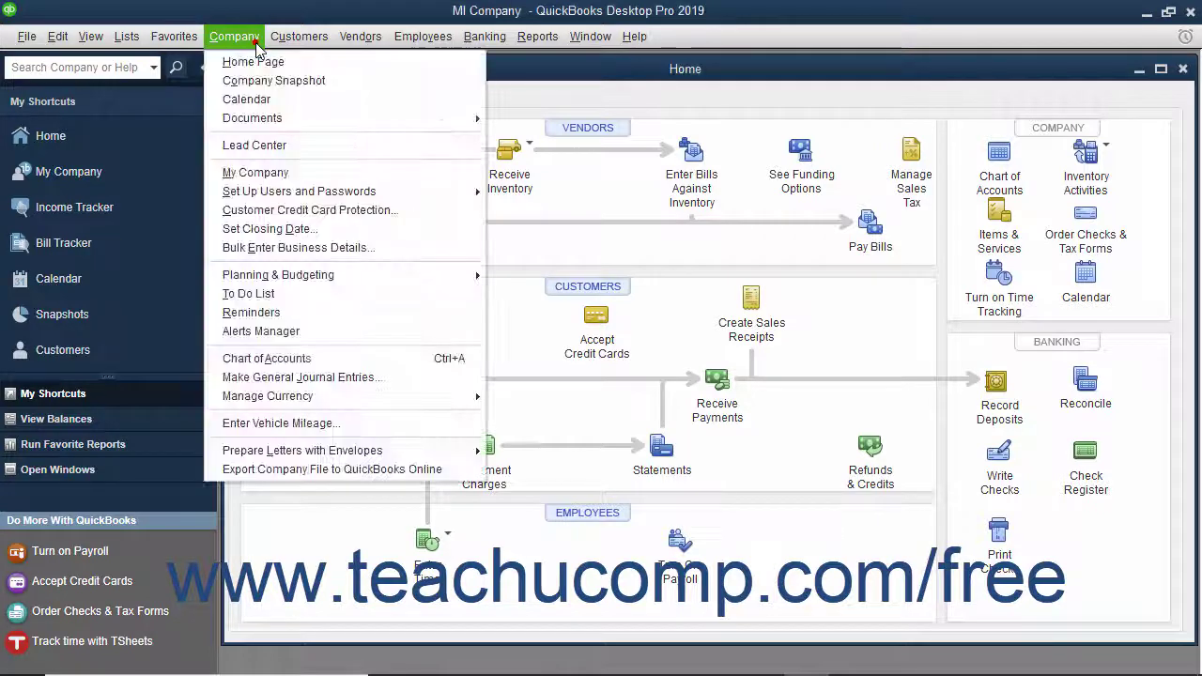
mouse_move(310, 192)
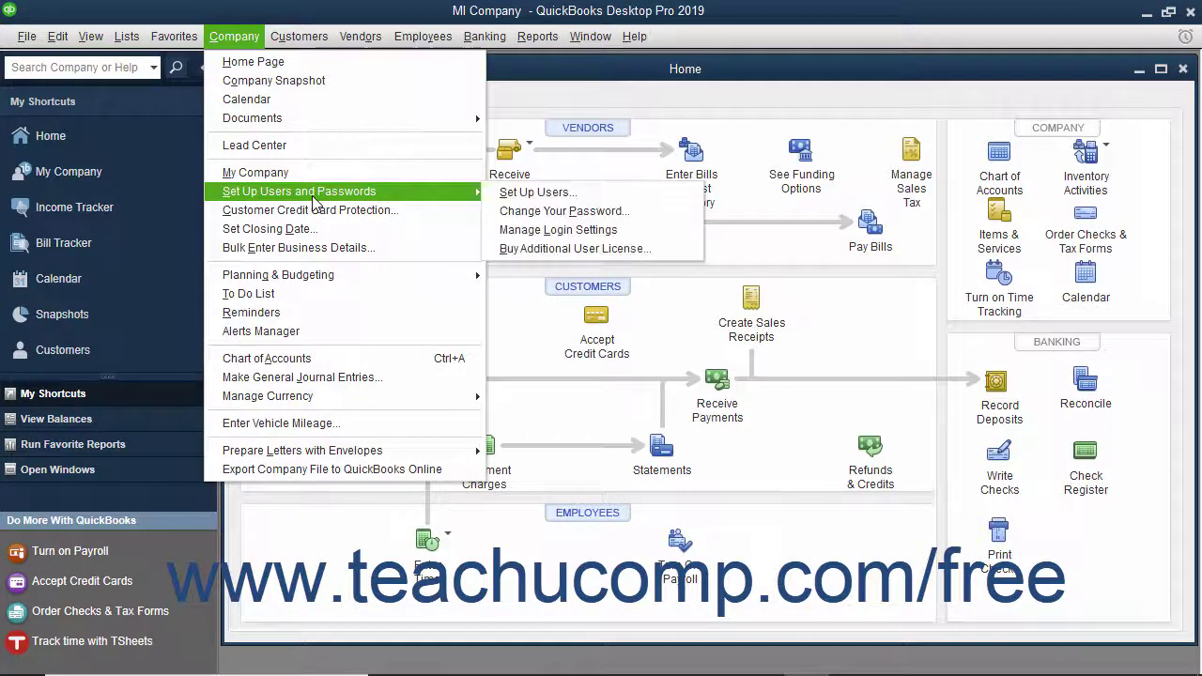
left_click(539, 193)
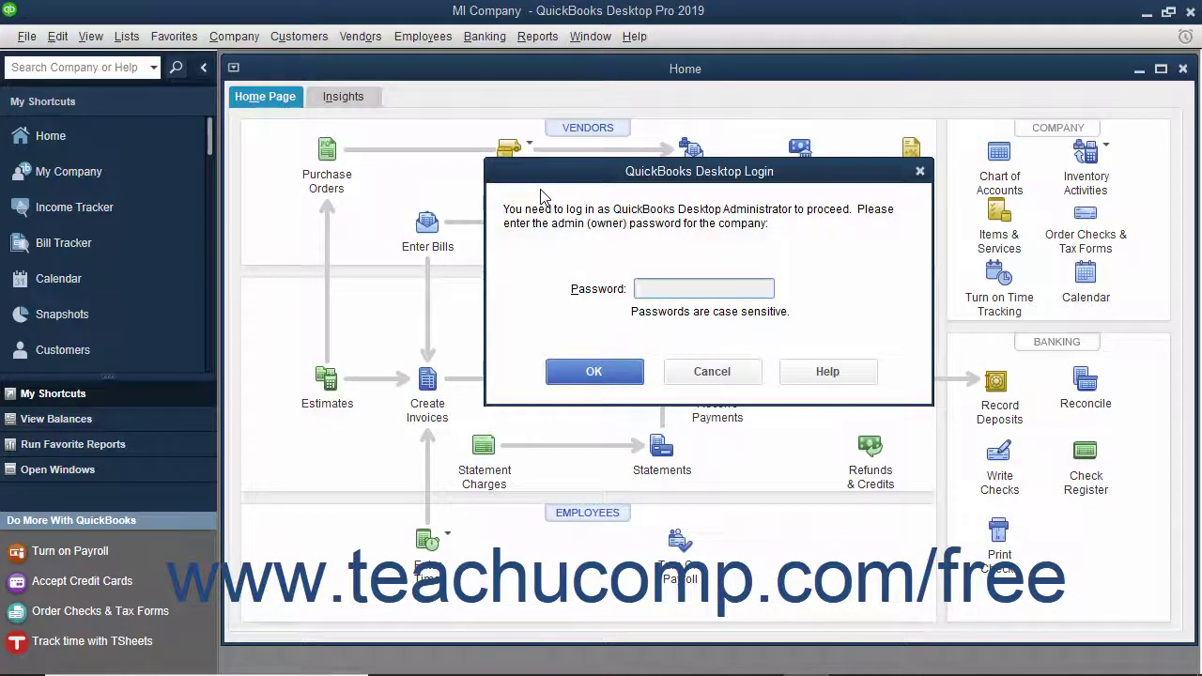
Log in with the administrator password to reach the User List.
type("•••••••")
left_click(594, 372)
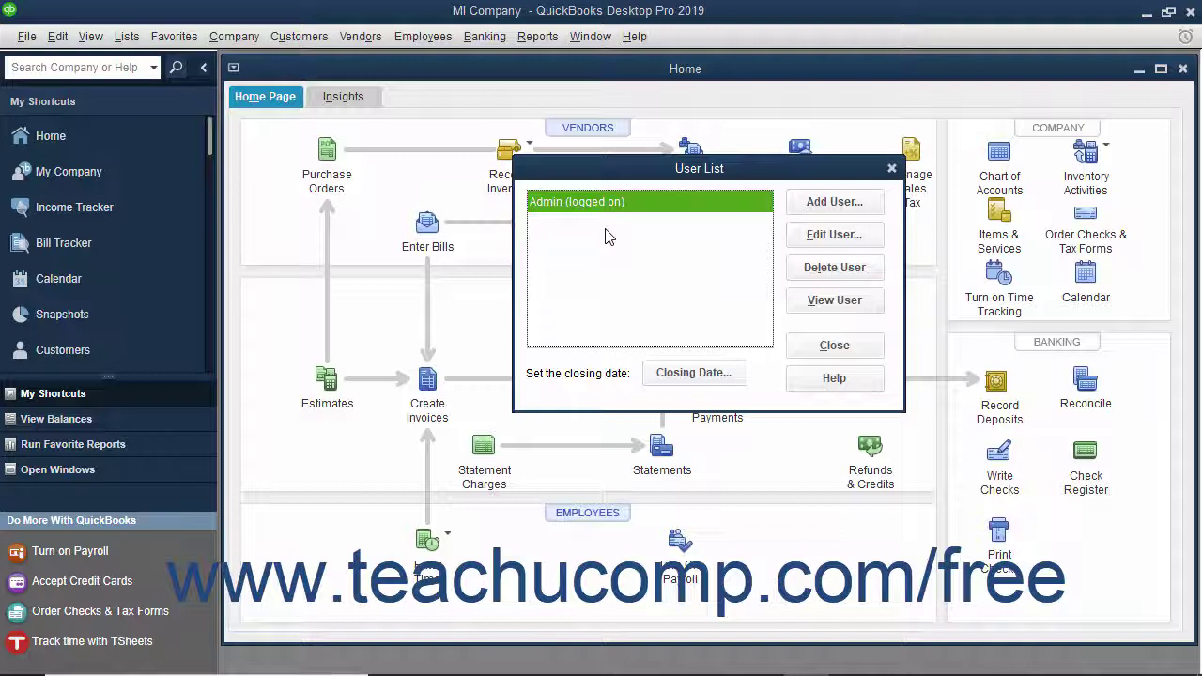
Add a new user named 'sally' and enter and confirm her password.
left_click(805, 203)
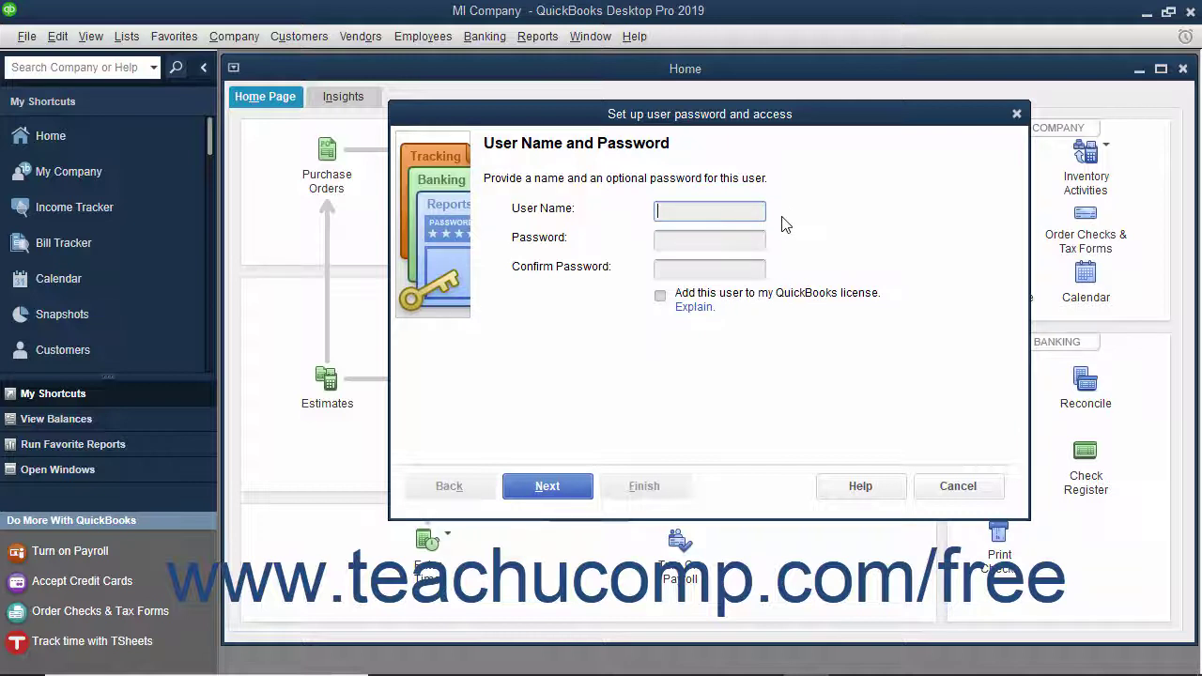
type("sally")
left_click(753, 239)
type("password123")
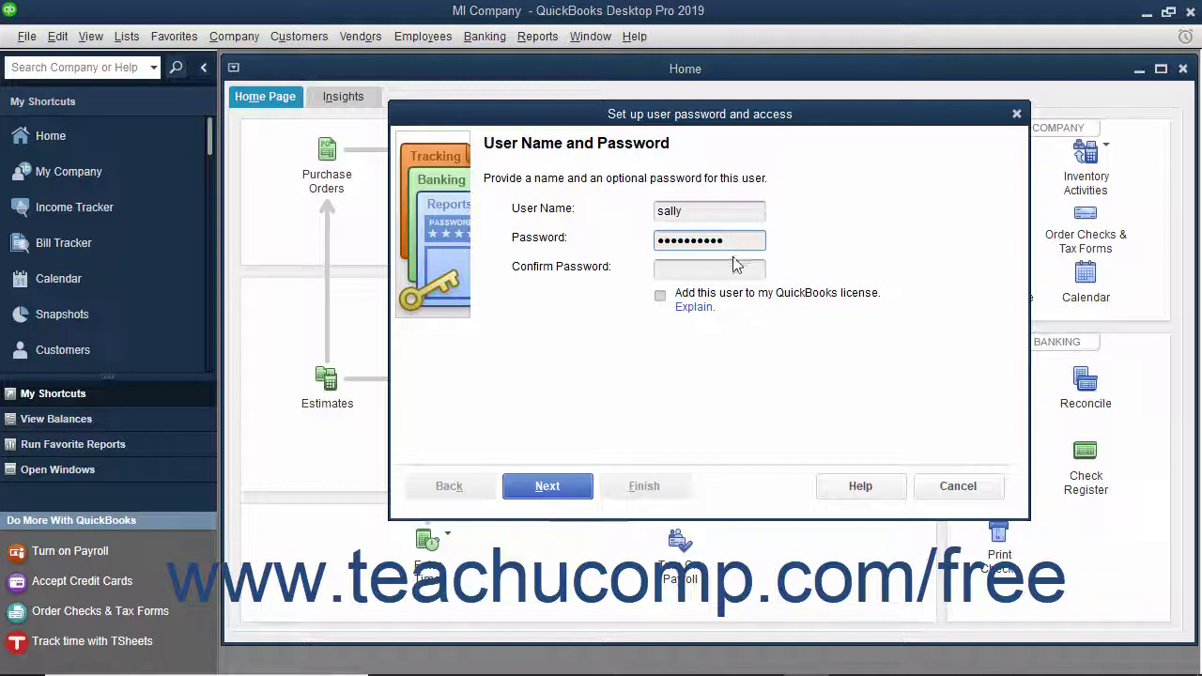
left_click(719, 274)
type("password123")
Compare the access options, then restrict sally to 'Selected areas of QuickBooks'.
left_click(584, 487)
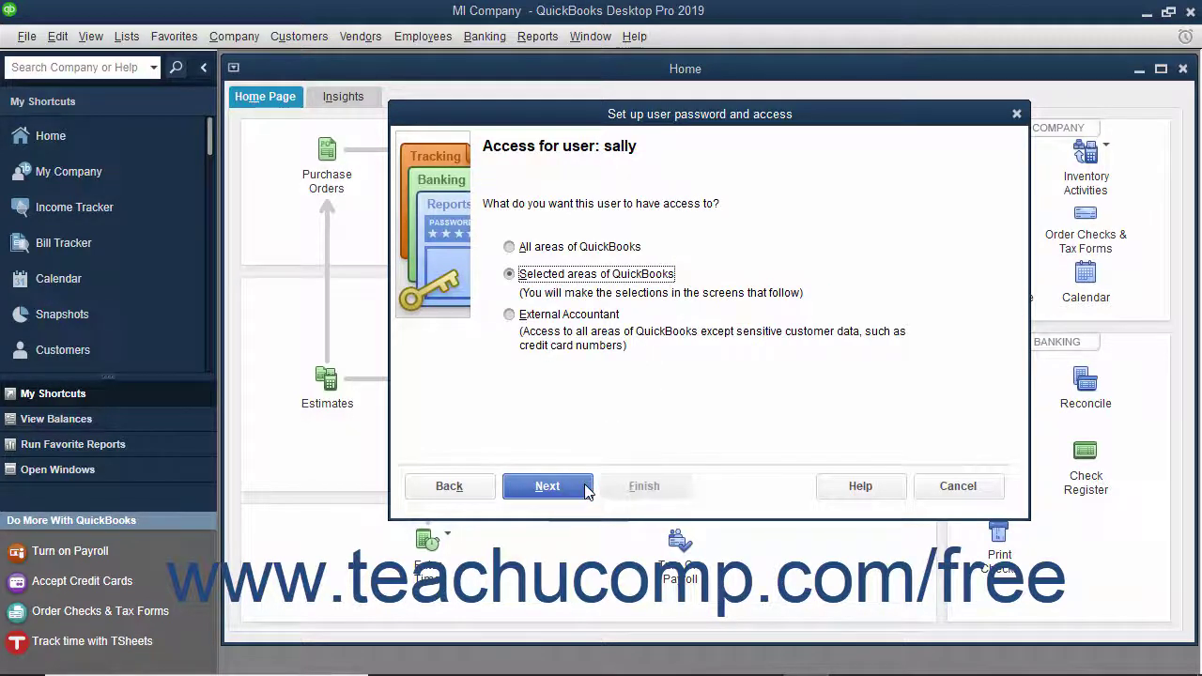
left_click(591, 247)
left_click(563, 276)
left_click(548, 317)
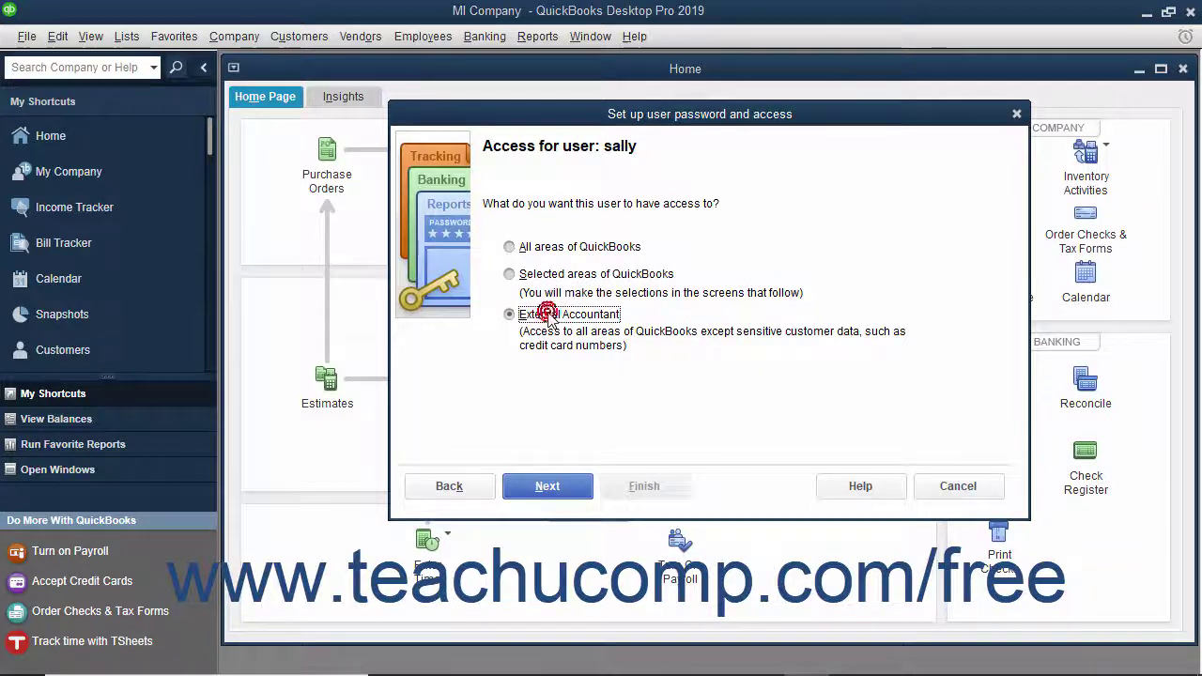
left_click(543, 248)
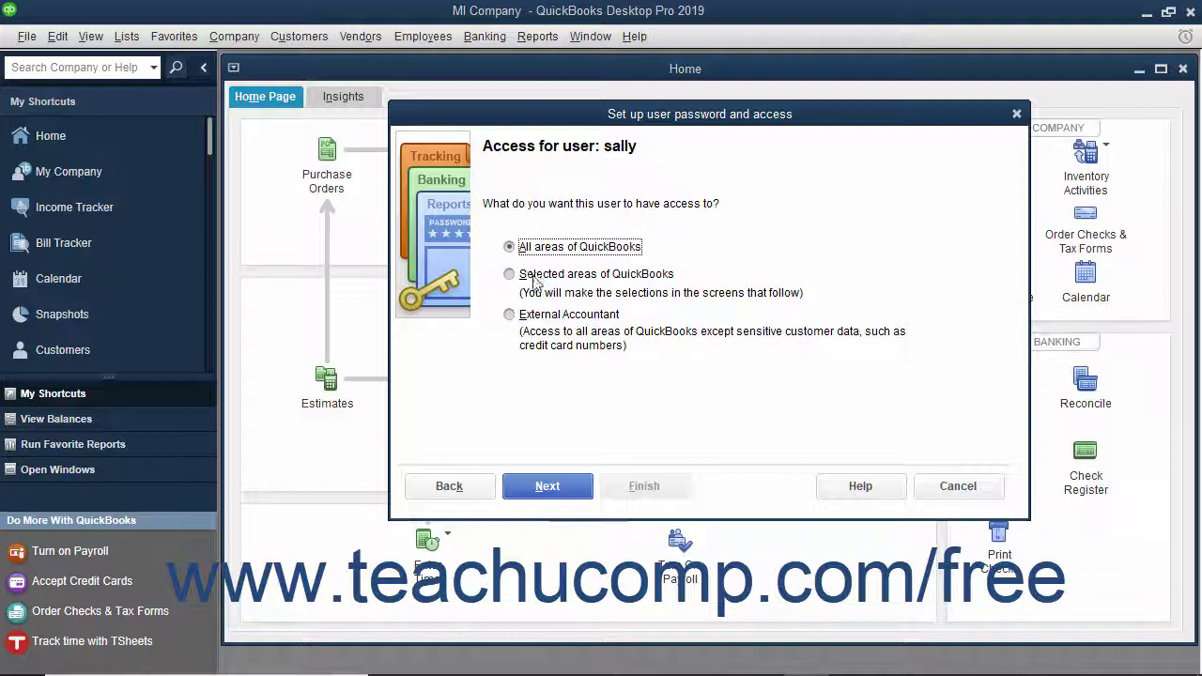
left_click(527, 317)
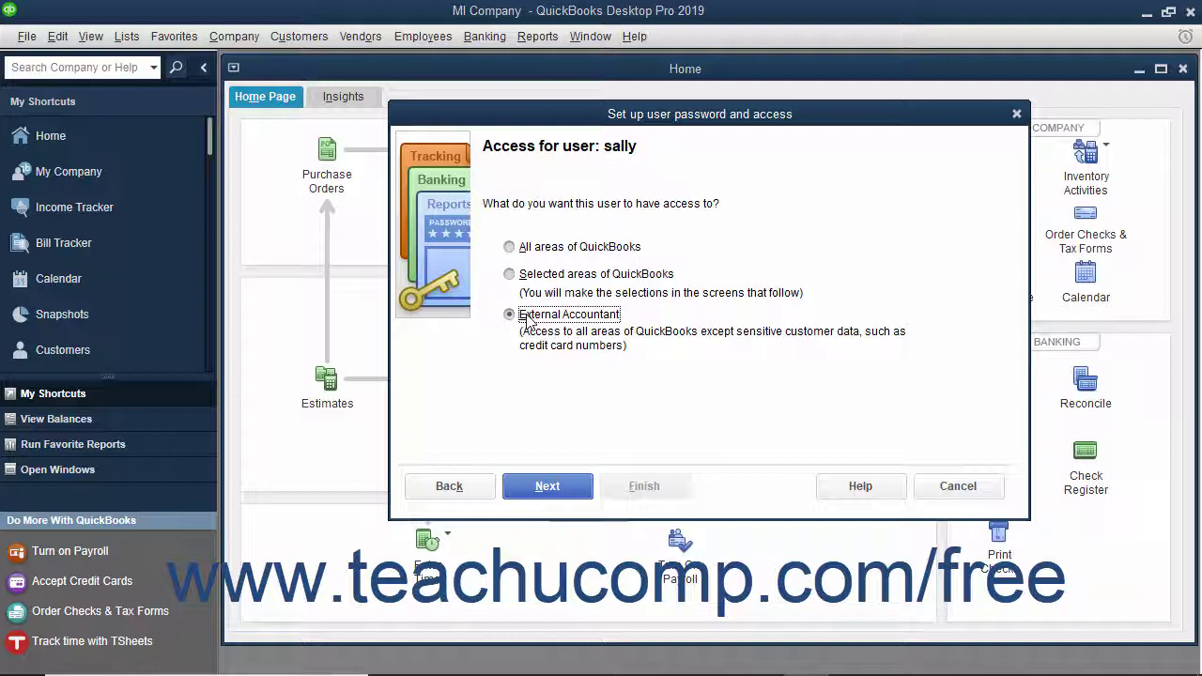
left_click(533, 278)
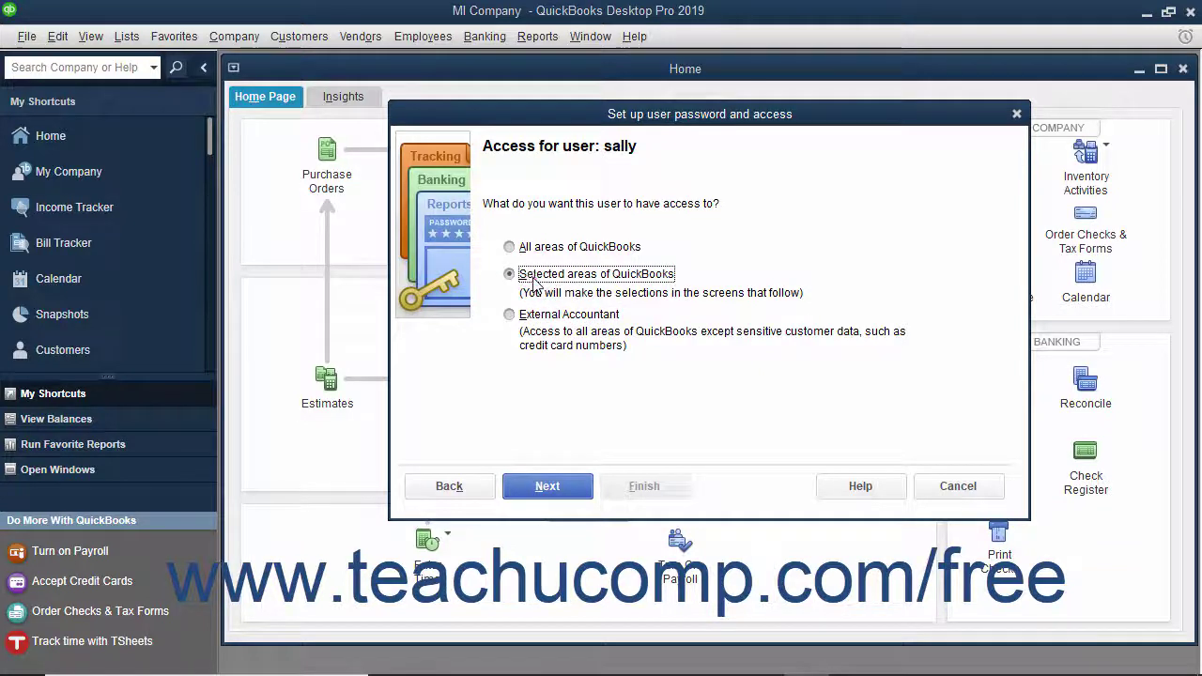
left_click(546, 490)
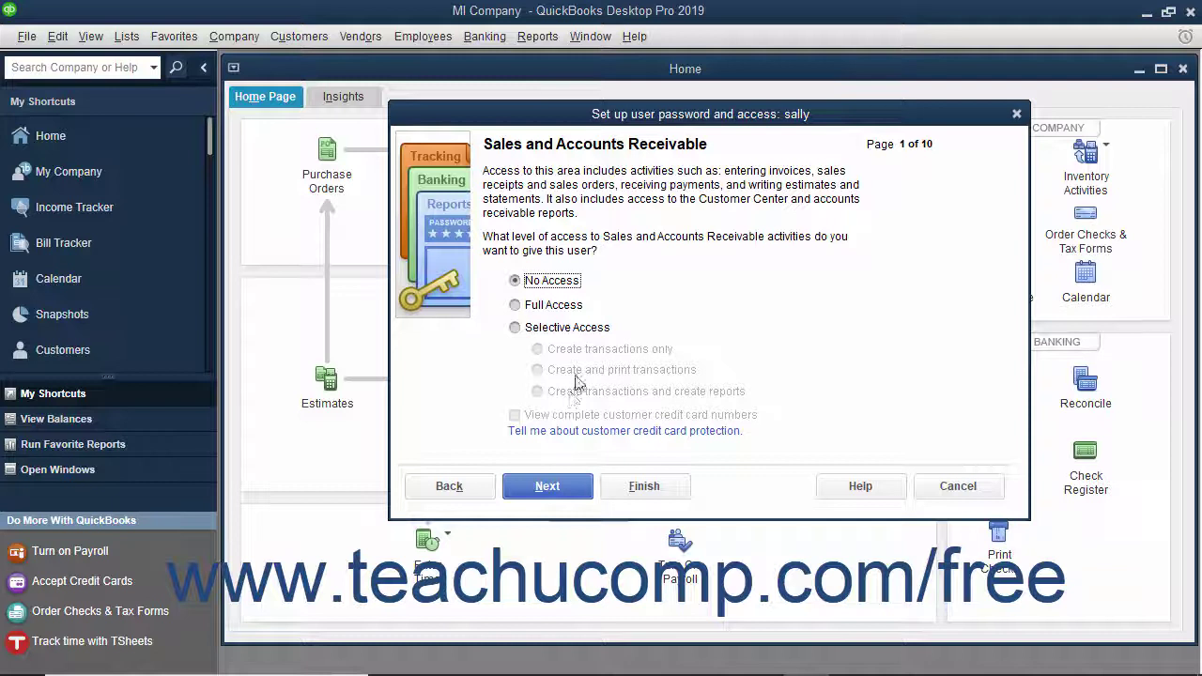
Give sally selective create-and-print access to Sales/Receivables and Purchases/Payables.
left_click(569, 330)
left_click(538, 371)
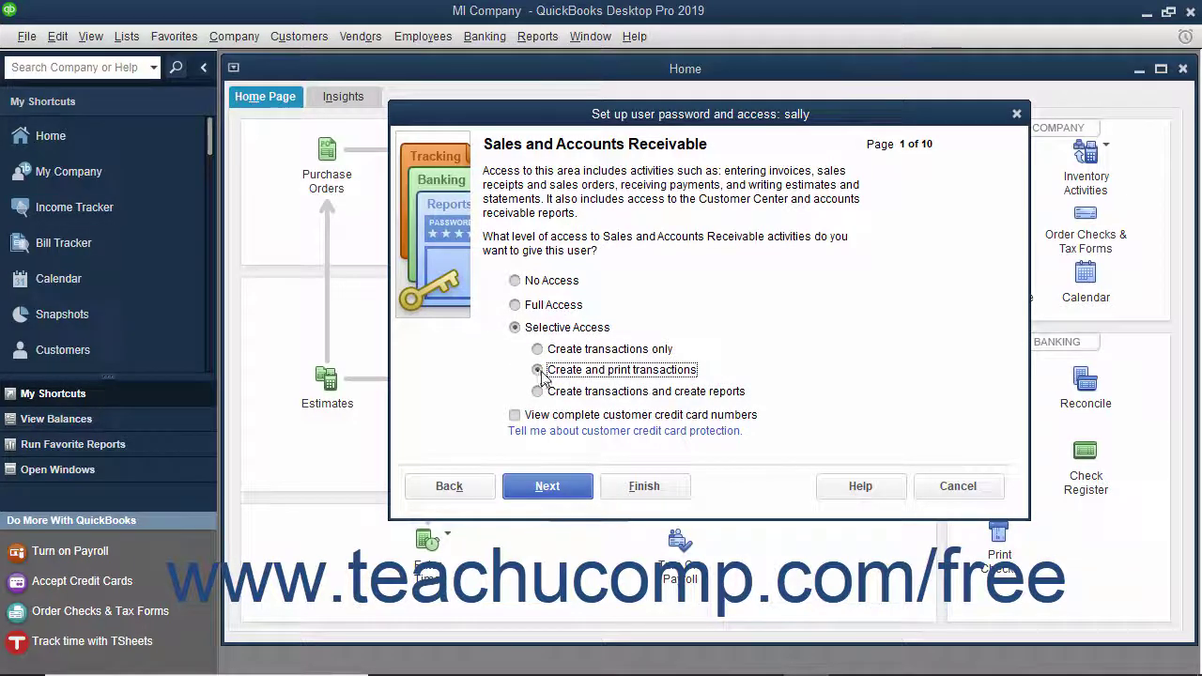
left_click(542, 489)
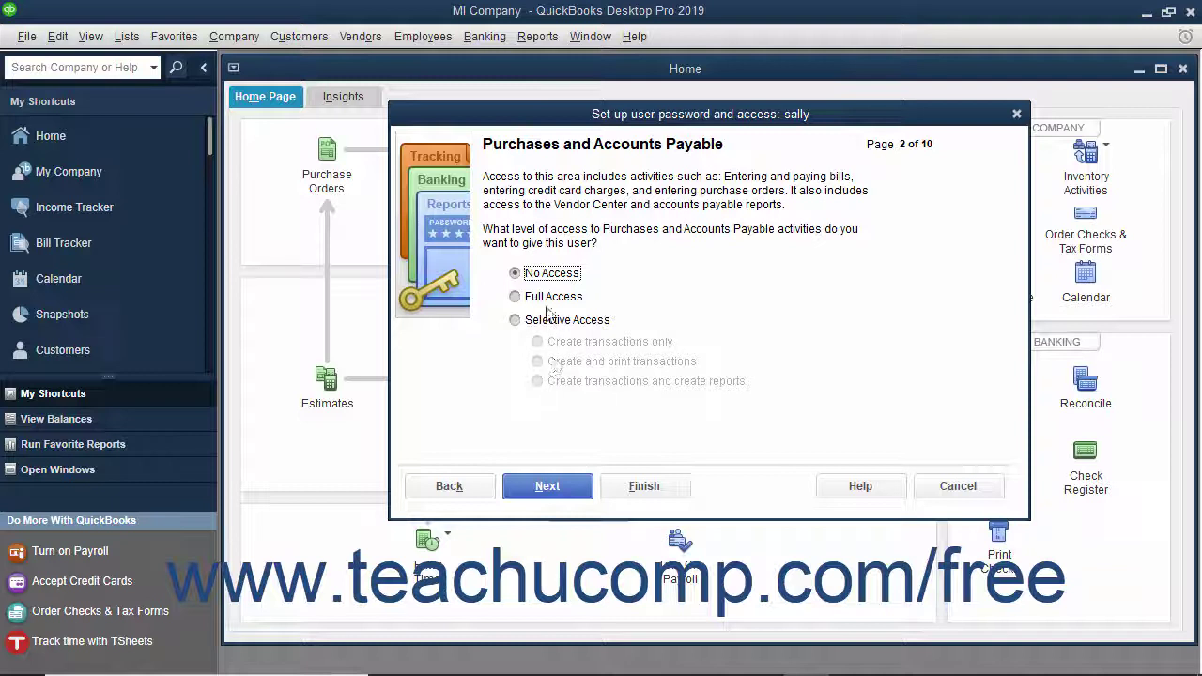
left_click(542, 323)
left_click(544, 361)
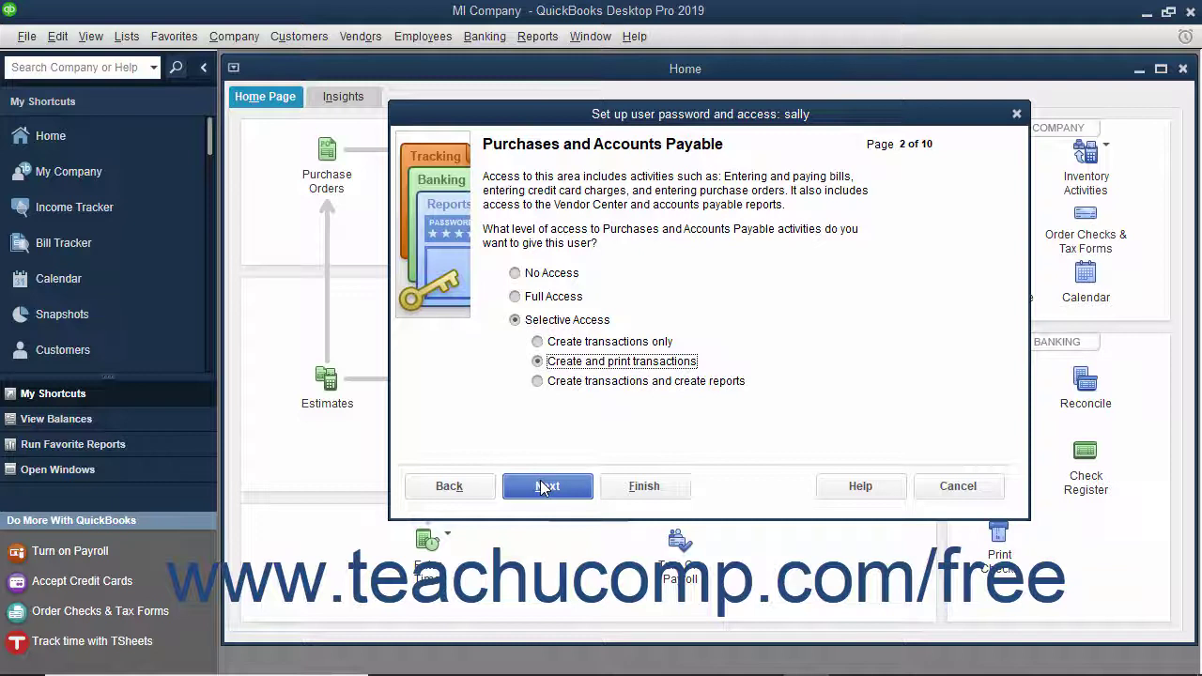
left_click(543, 486)
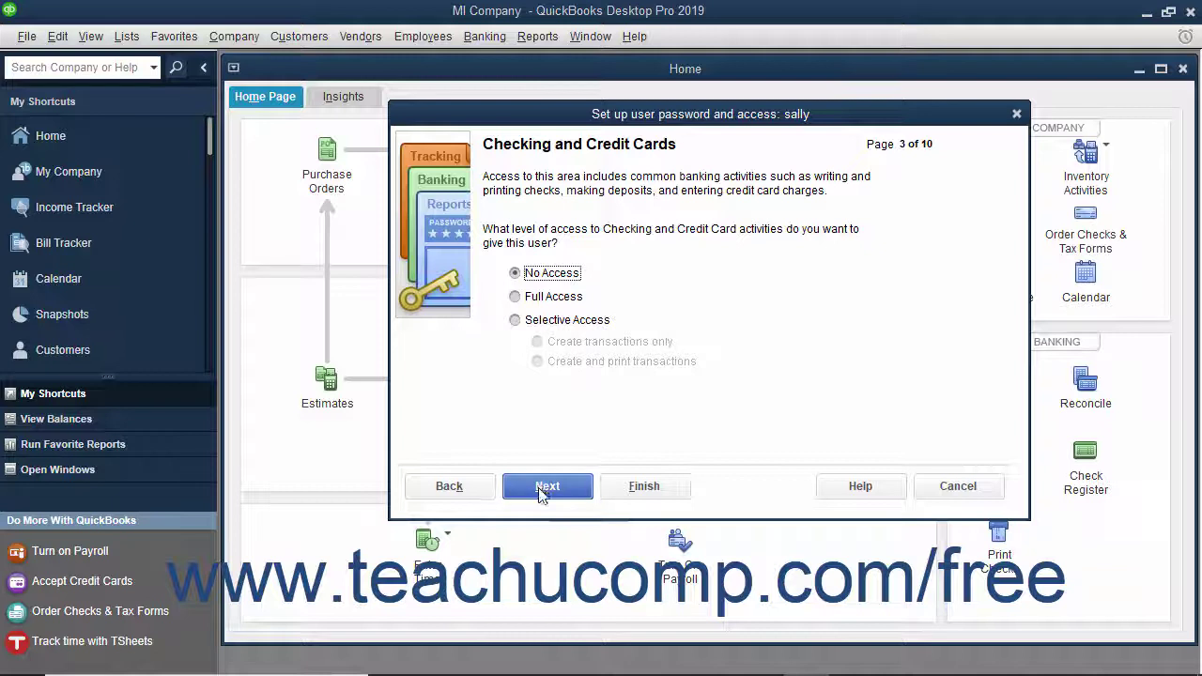
Leave Checking and Credit Cards at No Access and grant Full Access to Inventory.
left_click(541, 490)
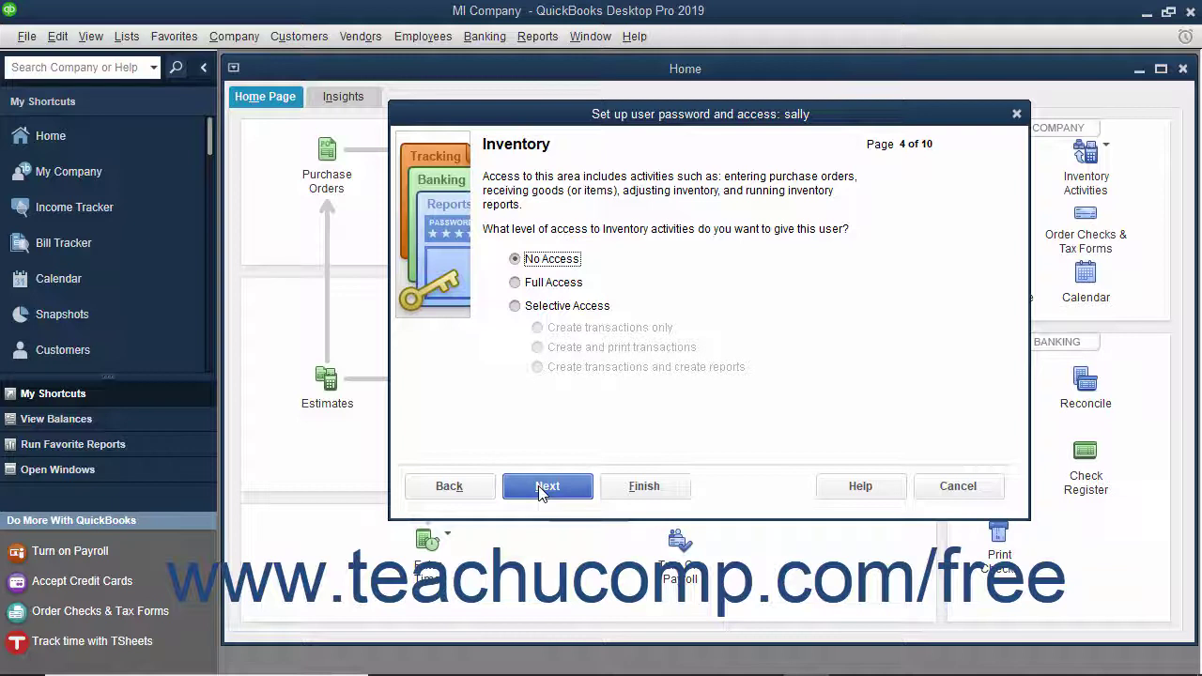
left_click(533, 283)
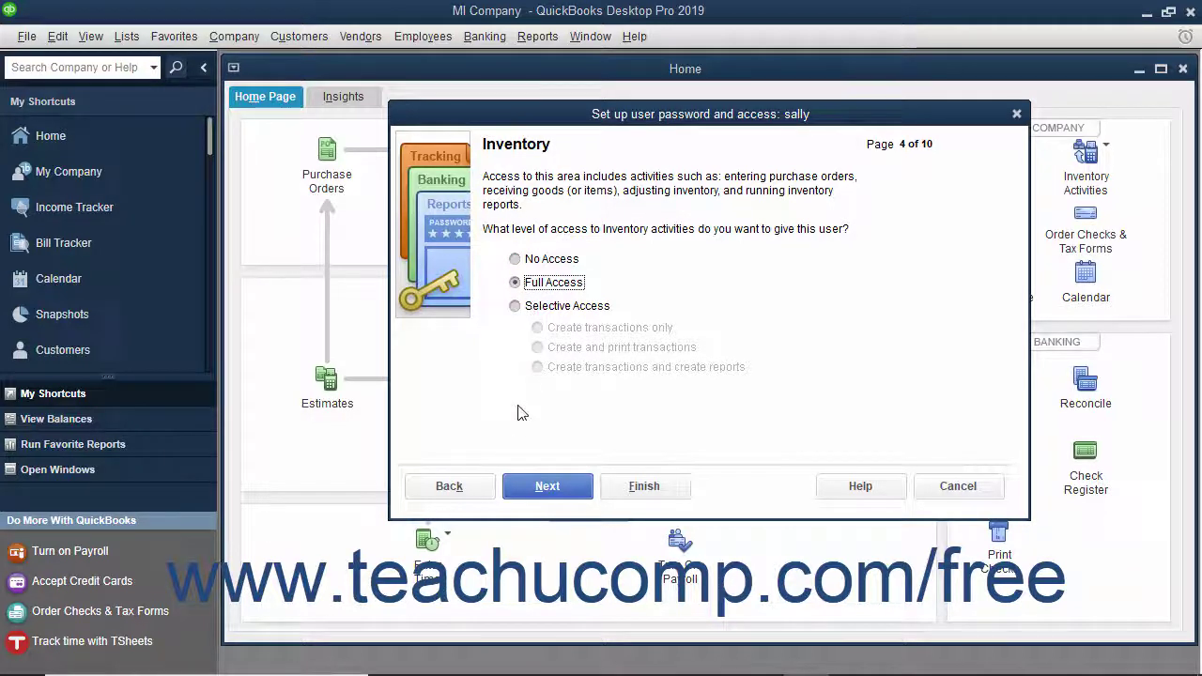
left_click(527, 489)
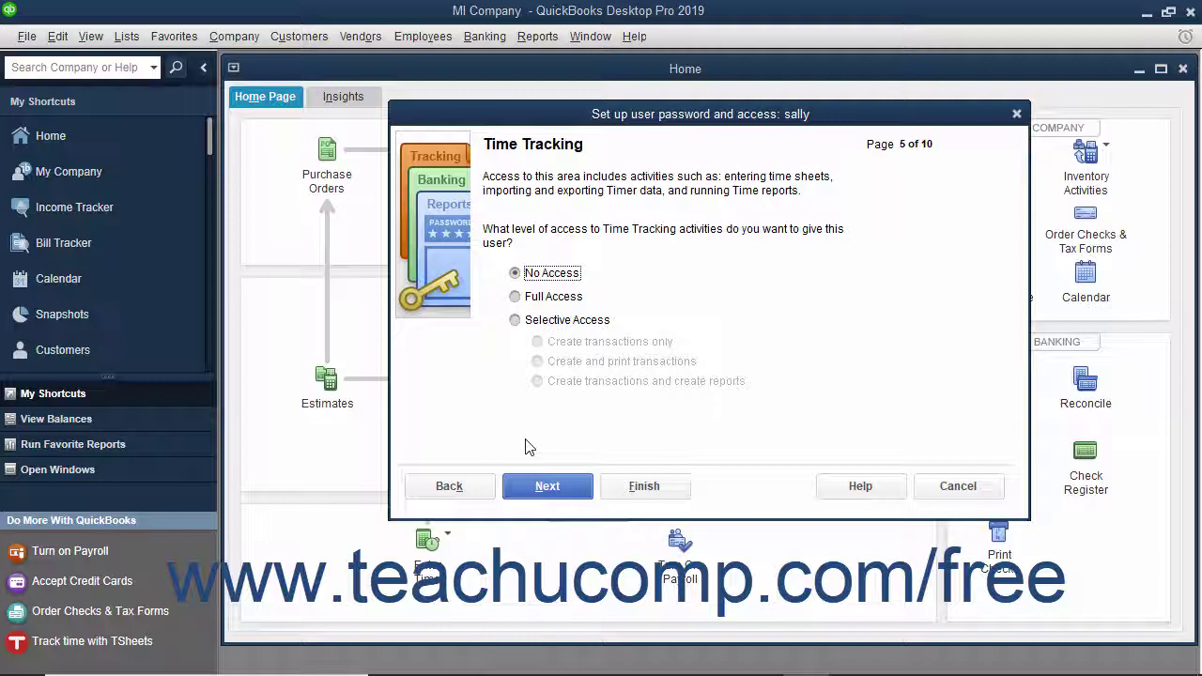
Grant full Time Tracking access, keeping Payroll and Sensitive Accounting and Reporting at No Access.
left_click(536, 297)
left_click(537, 485)
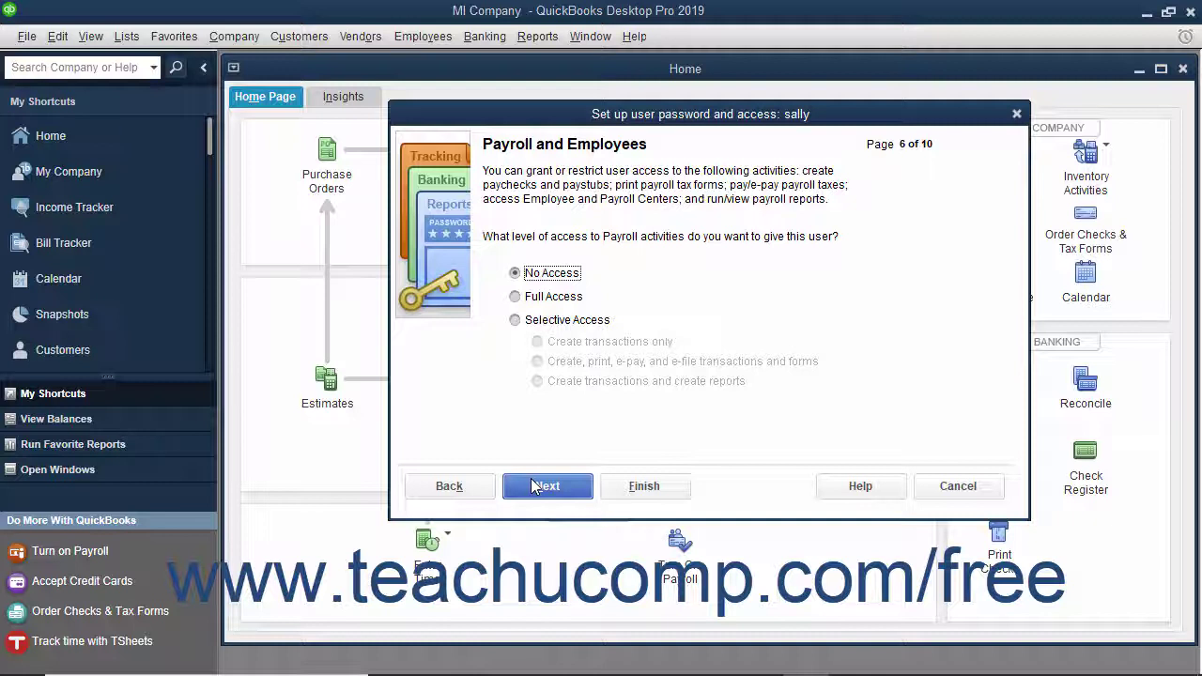
left_click(532, 492)
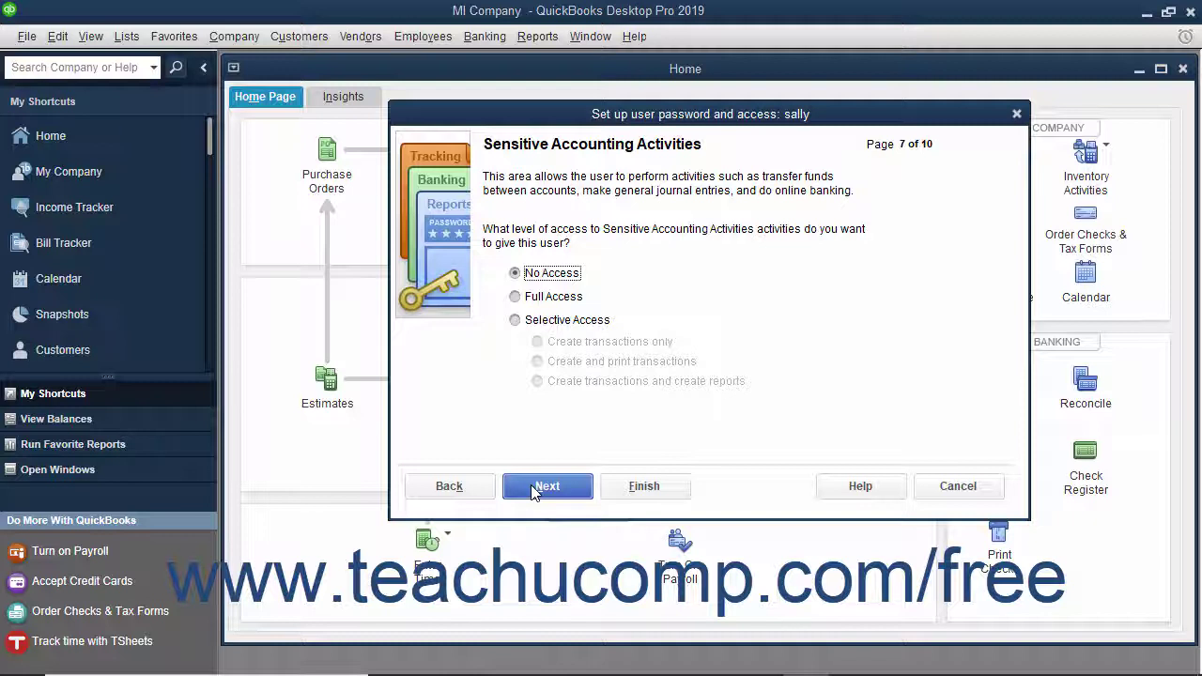
left_click(532, 486)
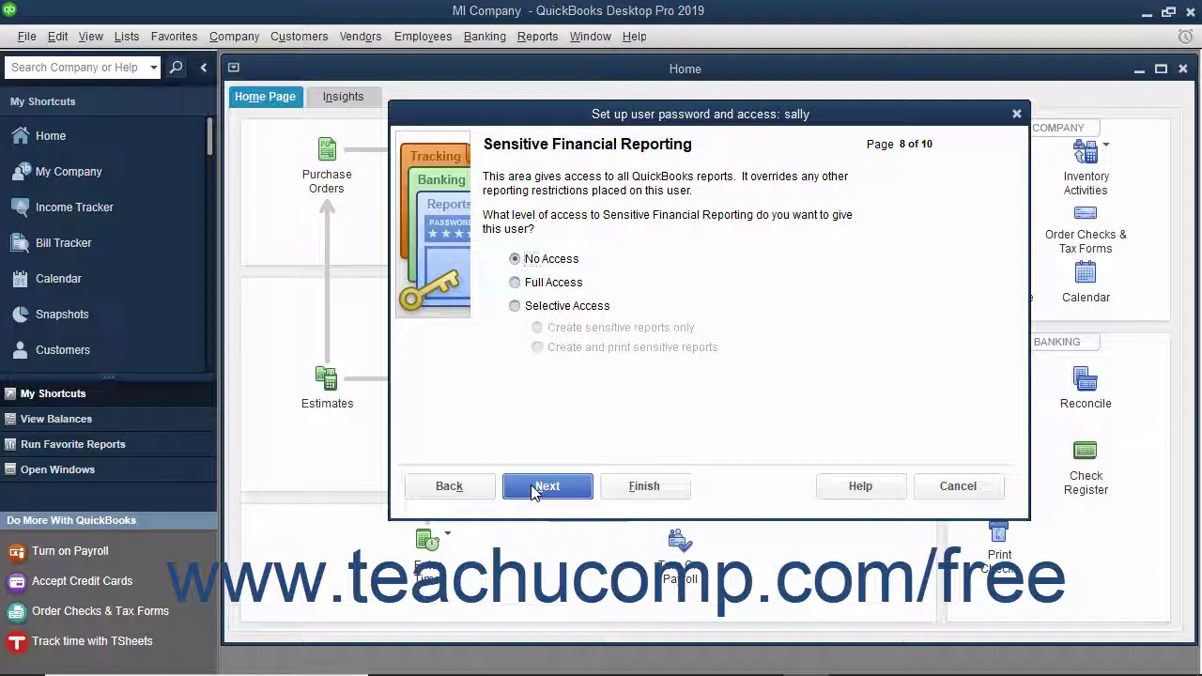
left_click(533, 491)
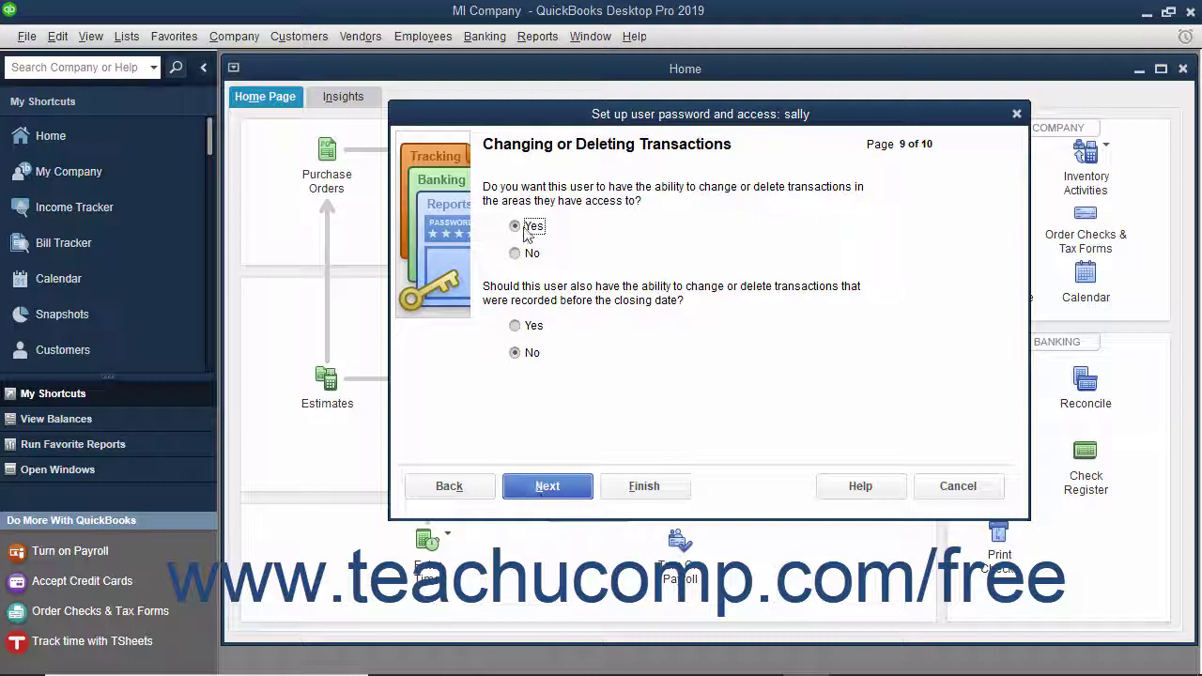
left_click(523, 355)
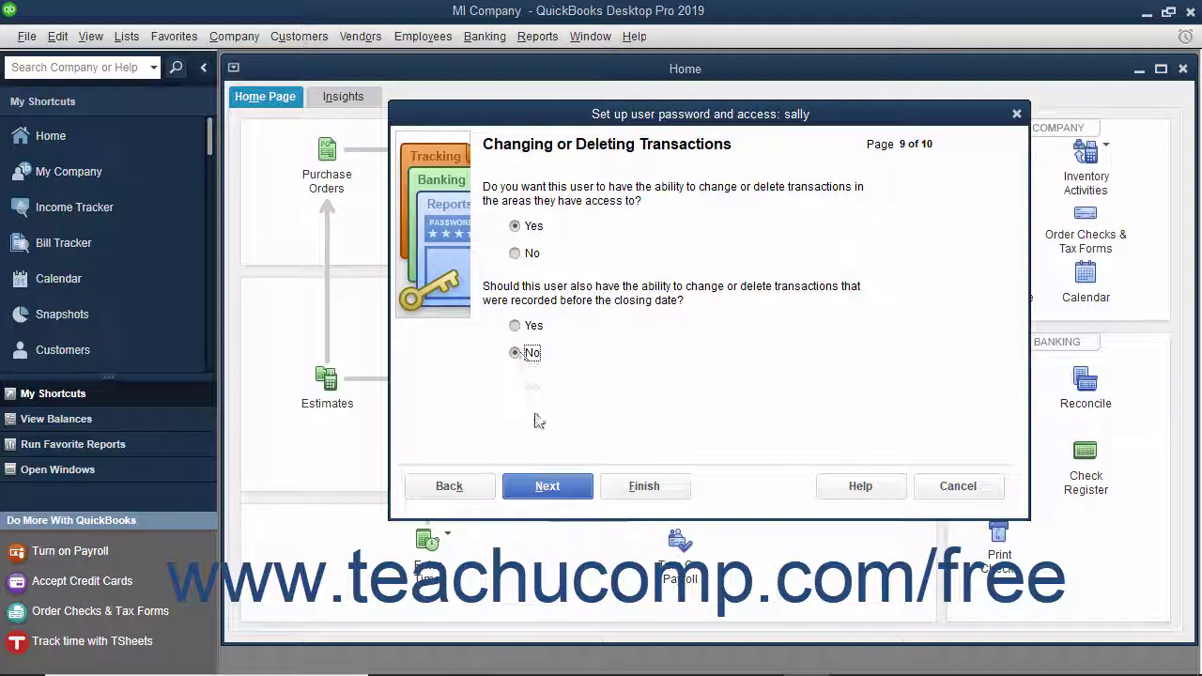
left_click(549, 486)
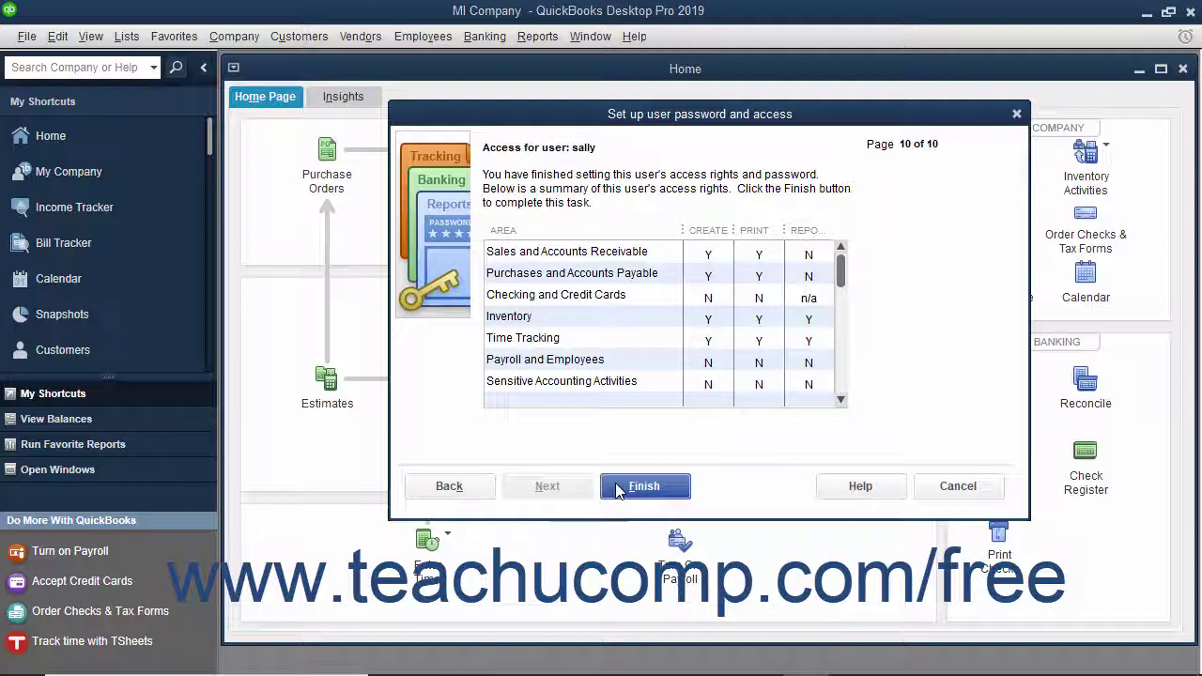
Finish sally's setup and select her entry in the User List.
left_click(644, 486)
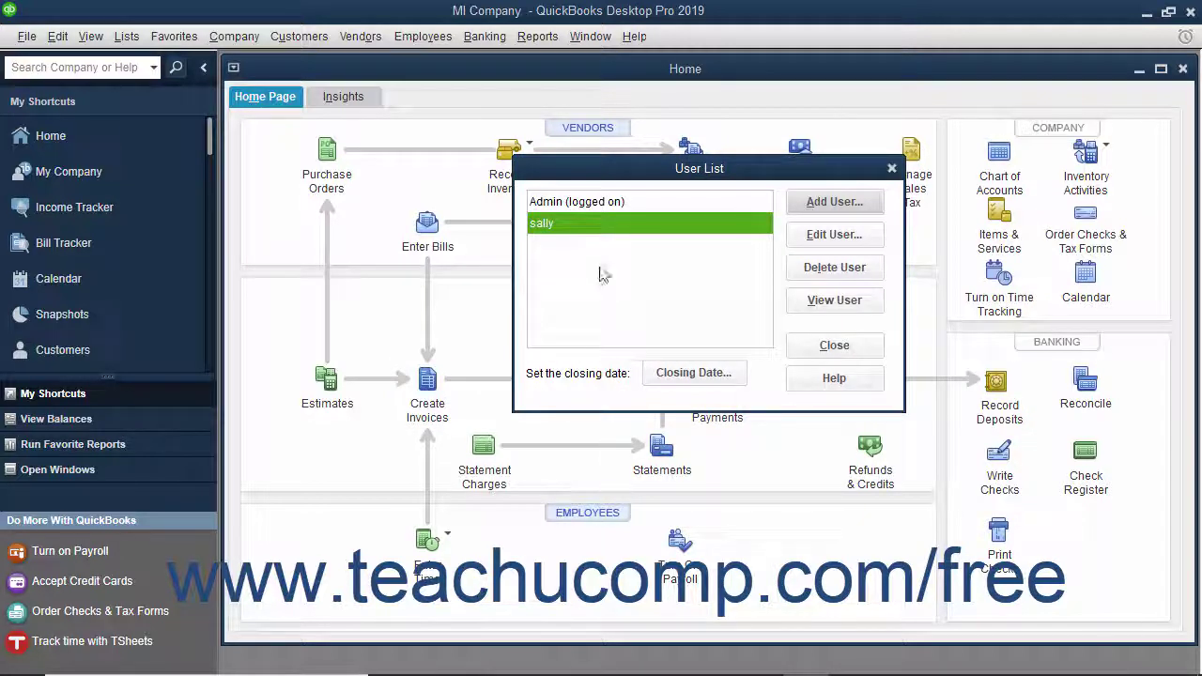
left_click(594, 227)
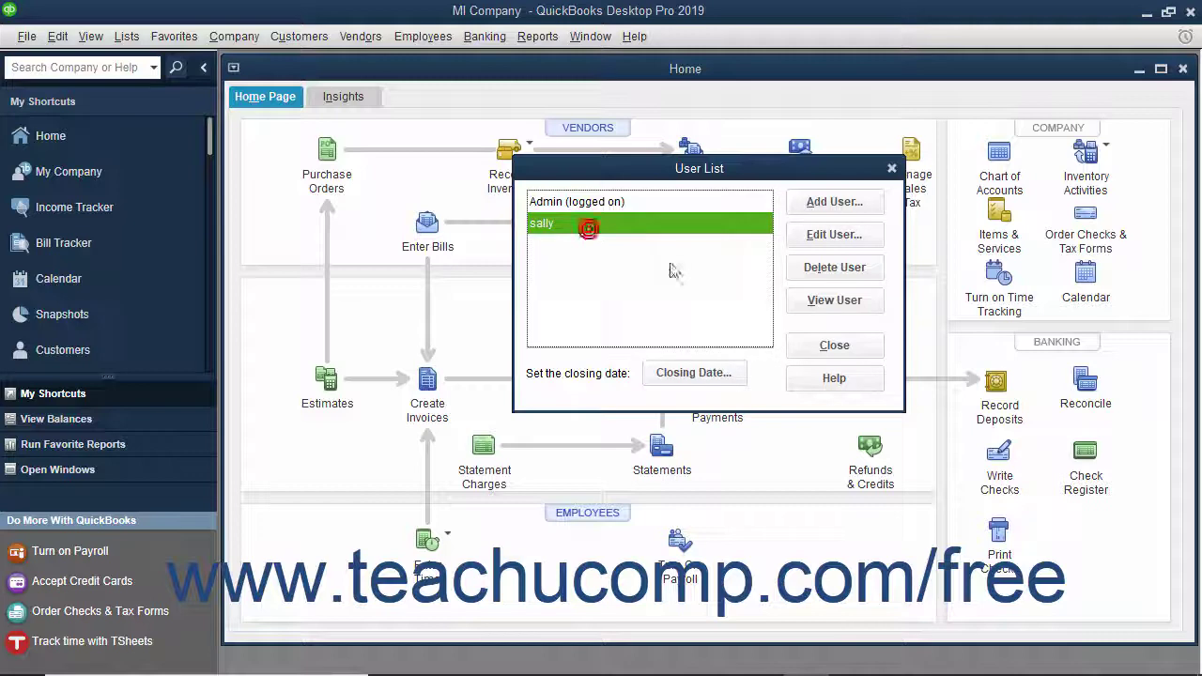
left_click(819, 236)
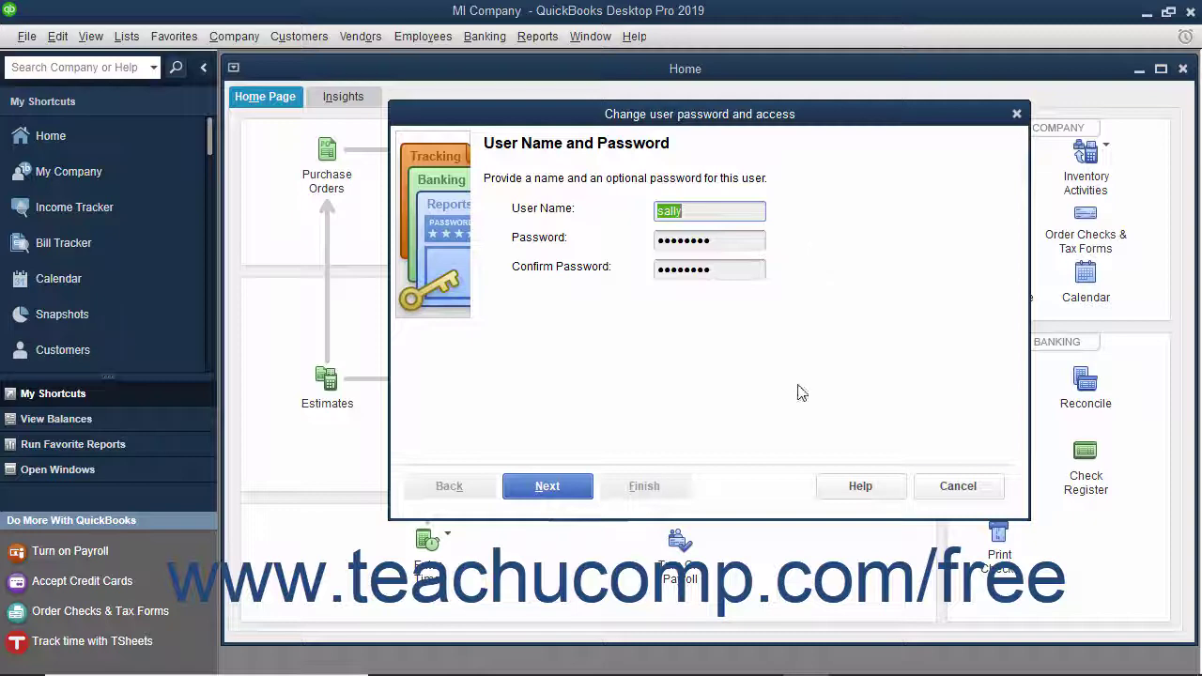
left_click(934, 487)
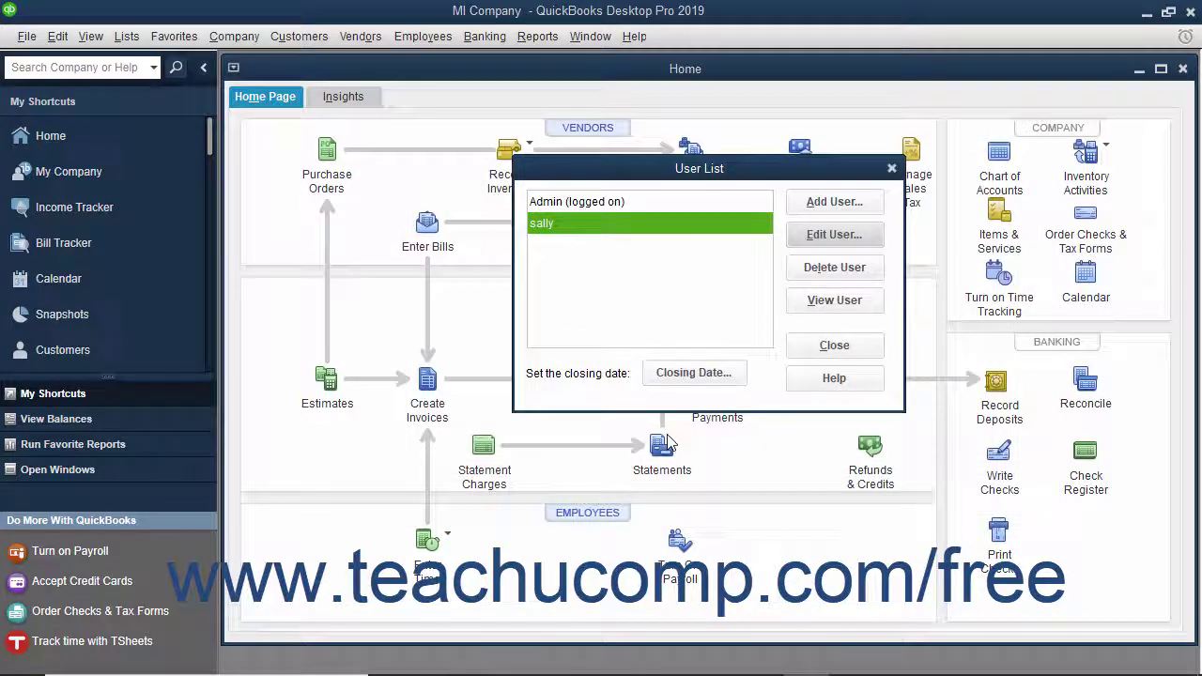
Delete user sally and confirm Yes, leaving only Admin.
left_click(579, 217)
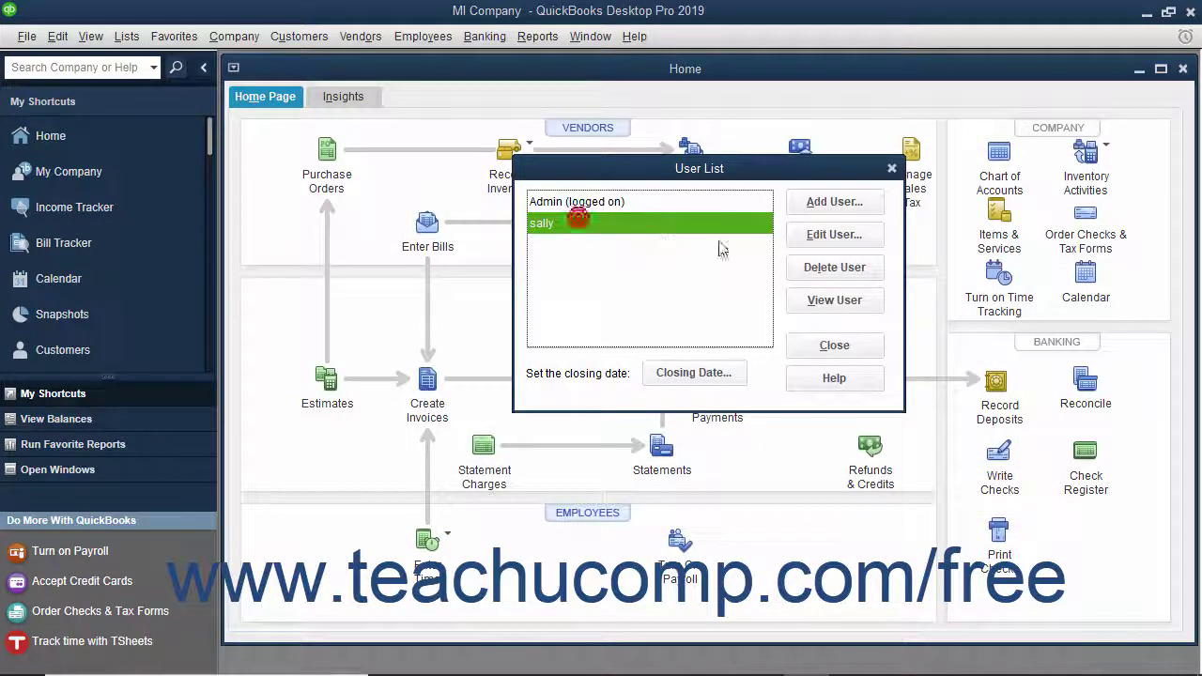
left_click(815, 272)
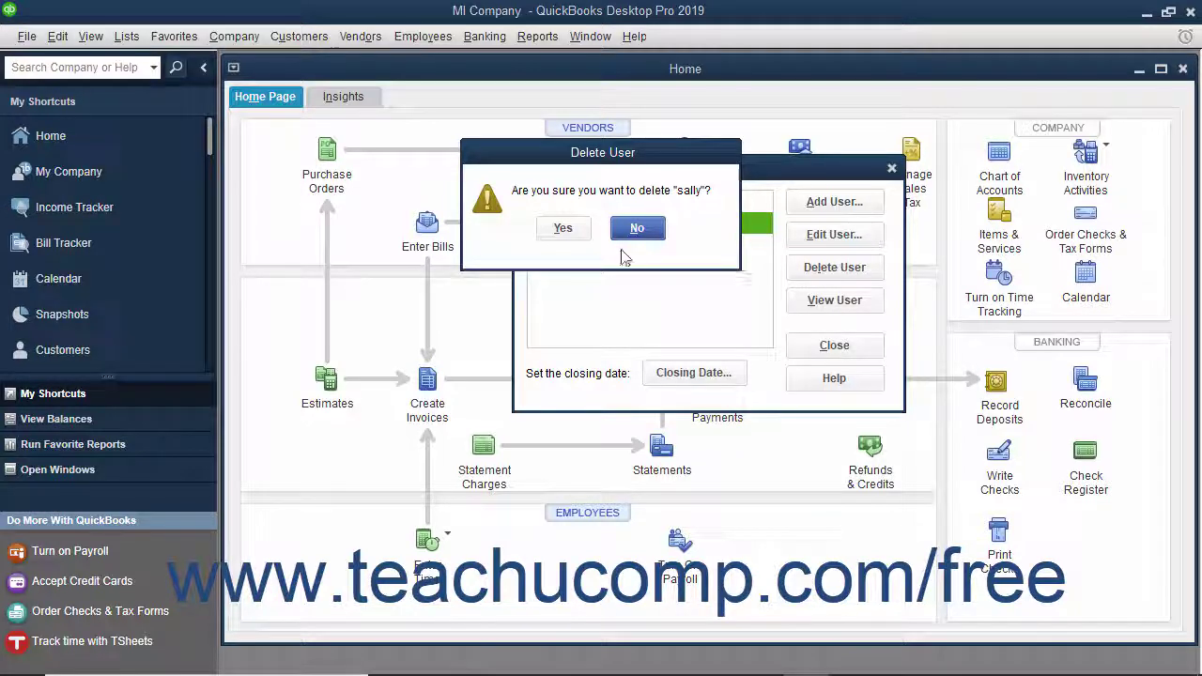
left_click(580, 231)
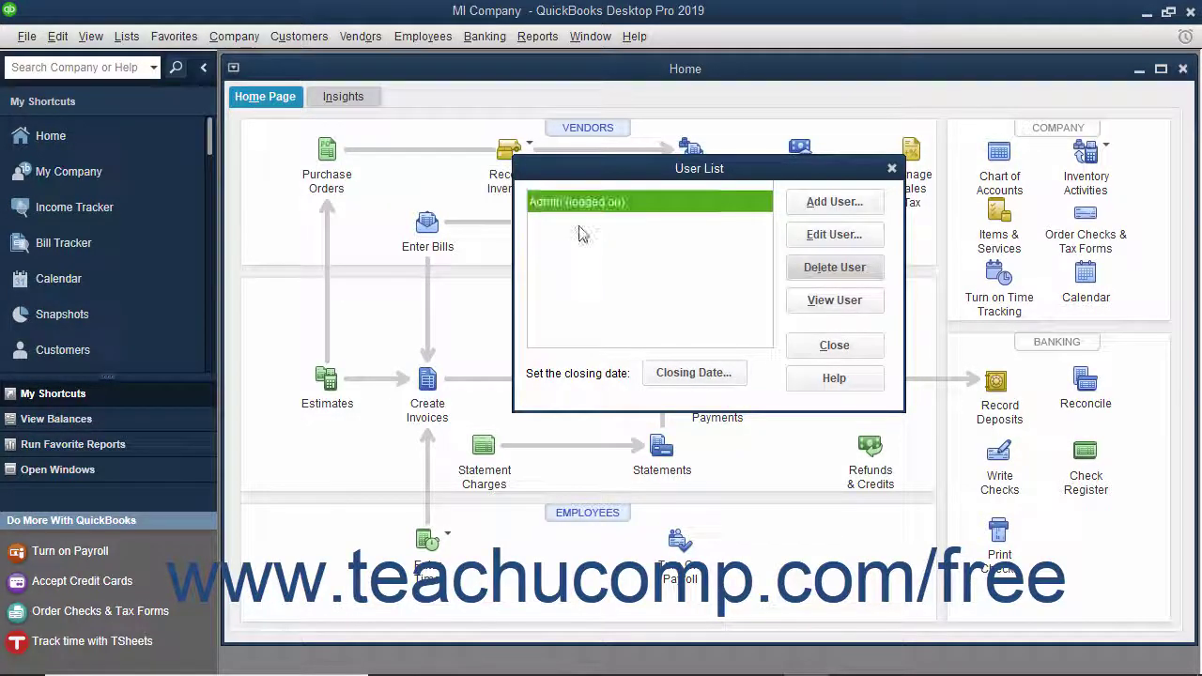